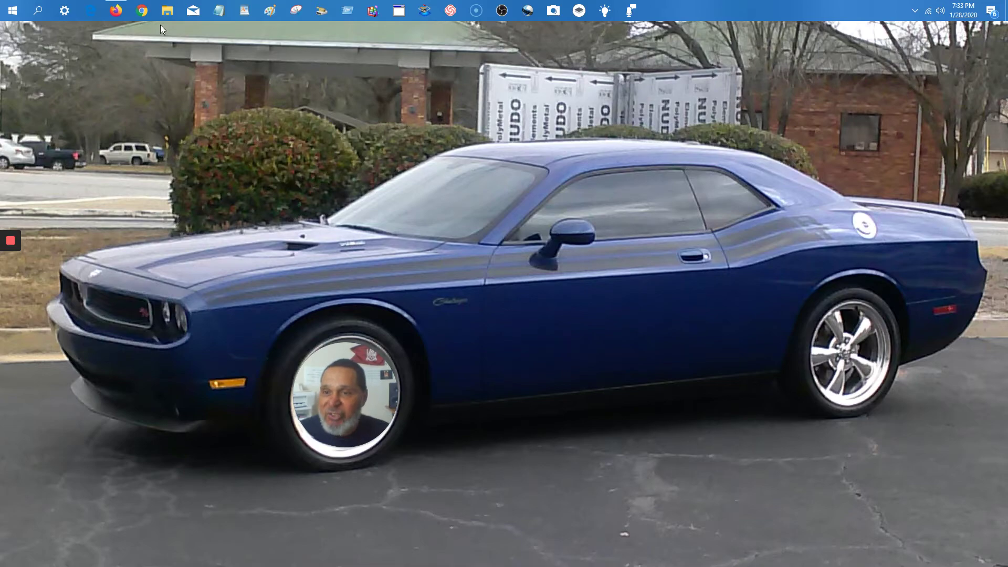
# Bring Firefox forward and fill the Amazon Developer Console sign-in form with the account credentials
pyautogui.click(117, 11)
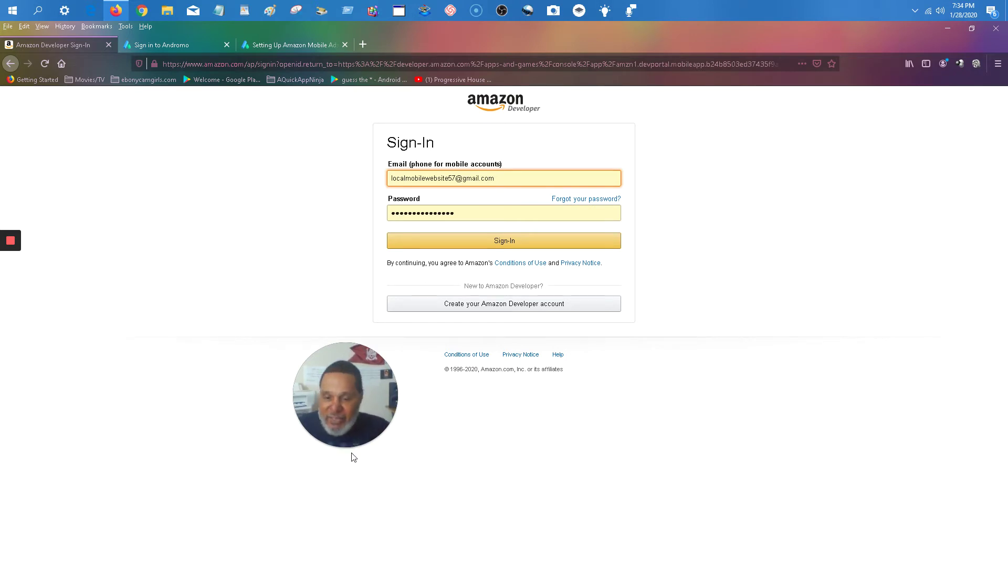
pyautogui.moveTo(341, 446)
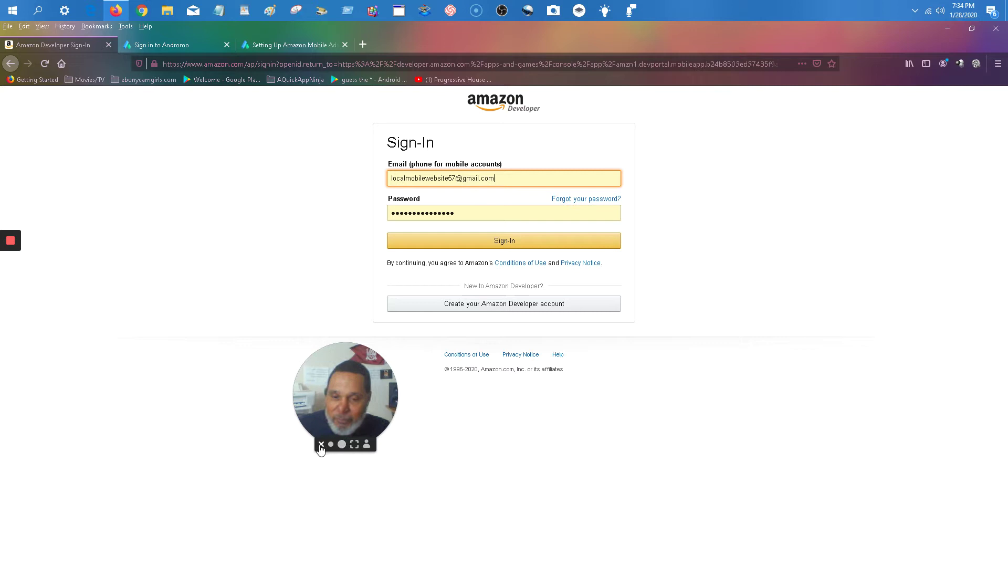
pyautogui.click(321, 444)
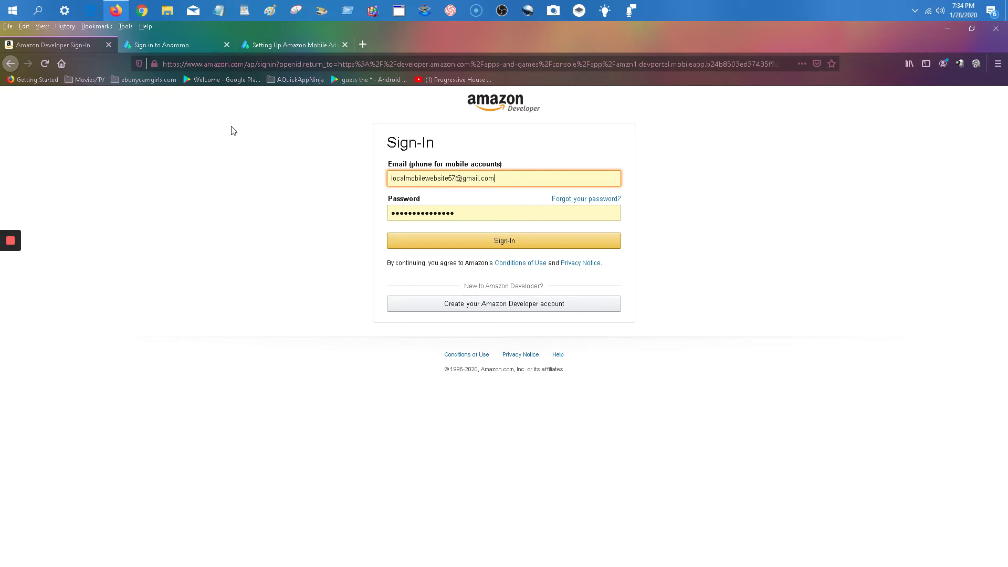
# Log in to Andromo with the saved e-mail and password from the sign-in tab
pyautogui.click(191, 46)
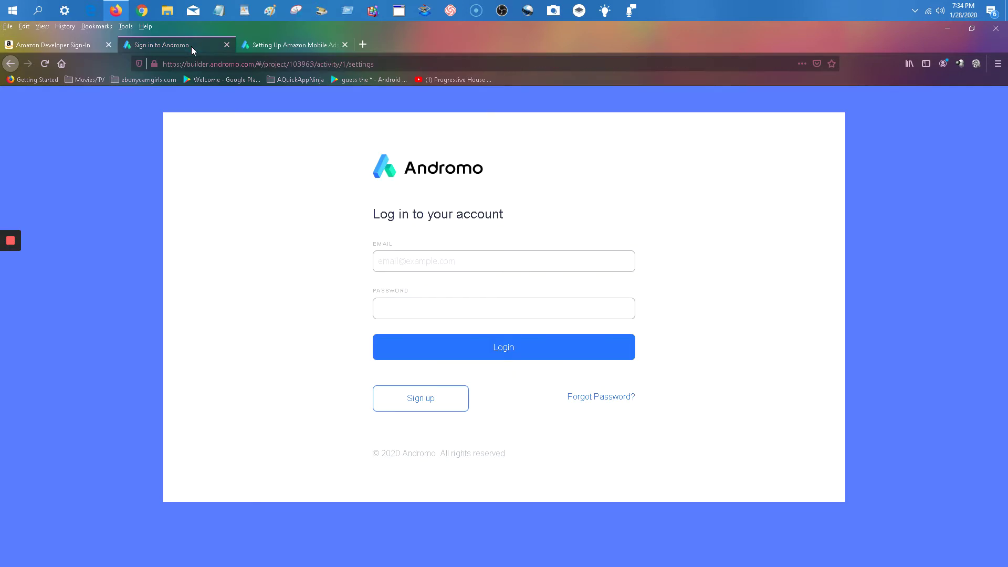
pyautogui.click(481, 261)
pyautogui.click(457, 280)
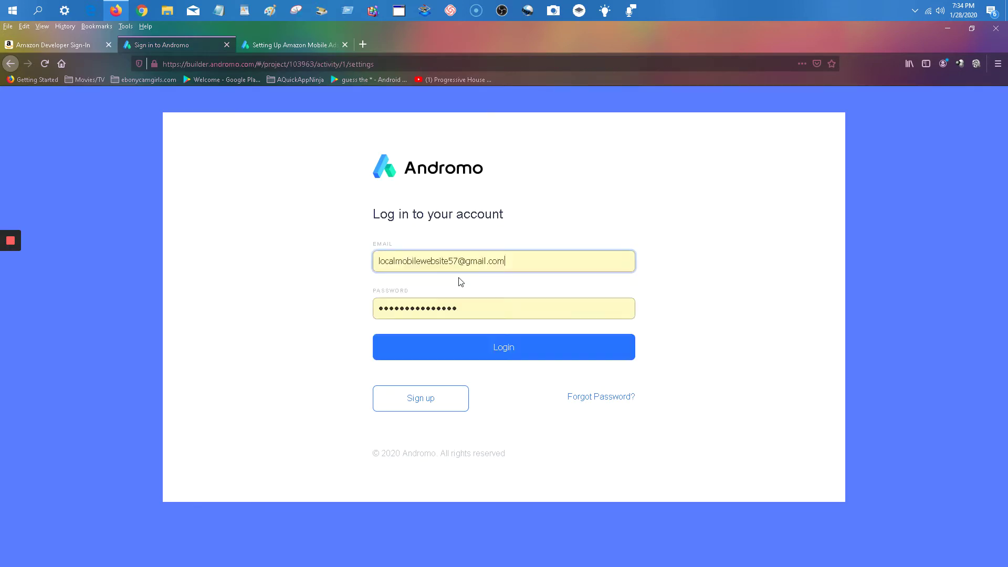
pyautogui.click(502, 353)
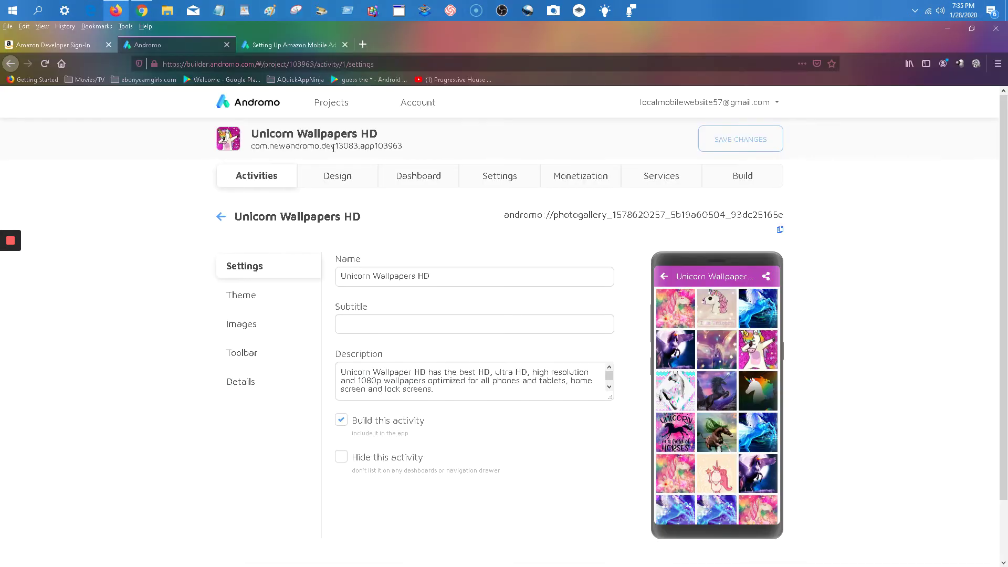
# Log in to the second Andromo account in Chrome to reach Cyborg Wallpapers HD's Amazon ads
pyautogui.click(142, 12)
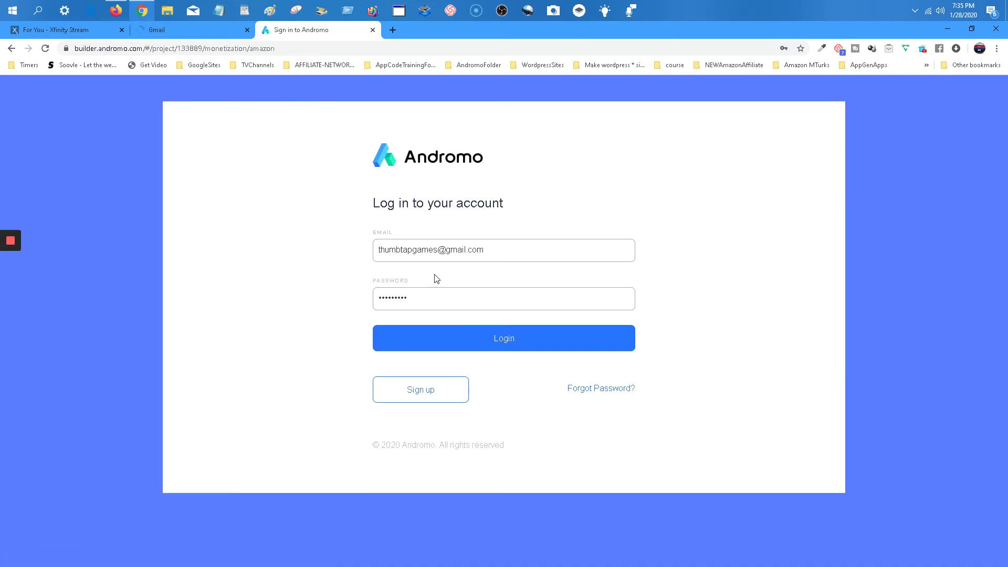
pyautogui.click(502, 342)
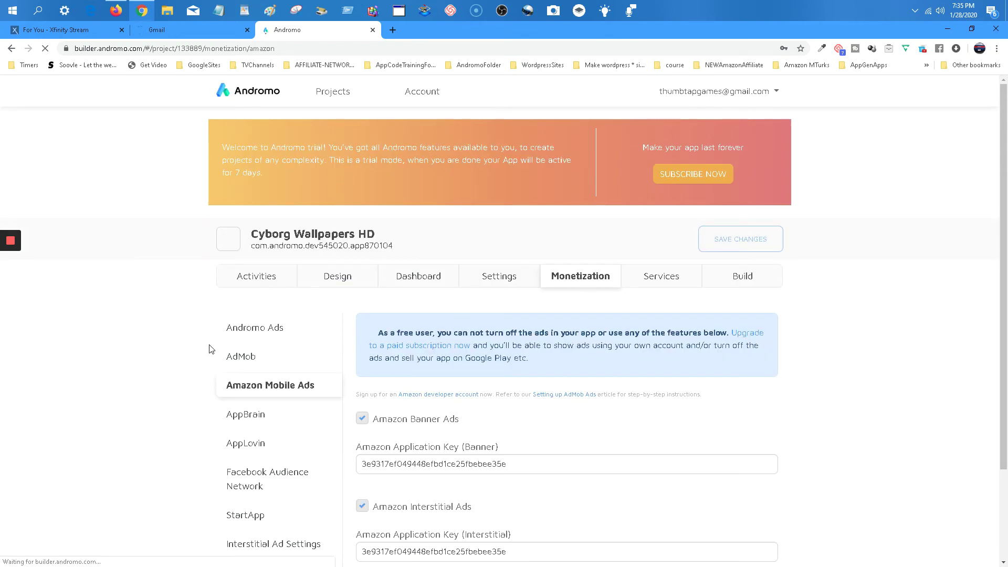
pyautogui.scroll(-3, 193, 275)
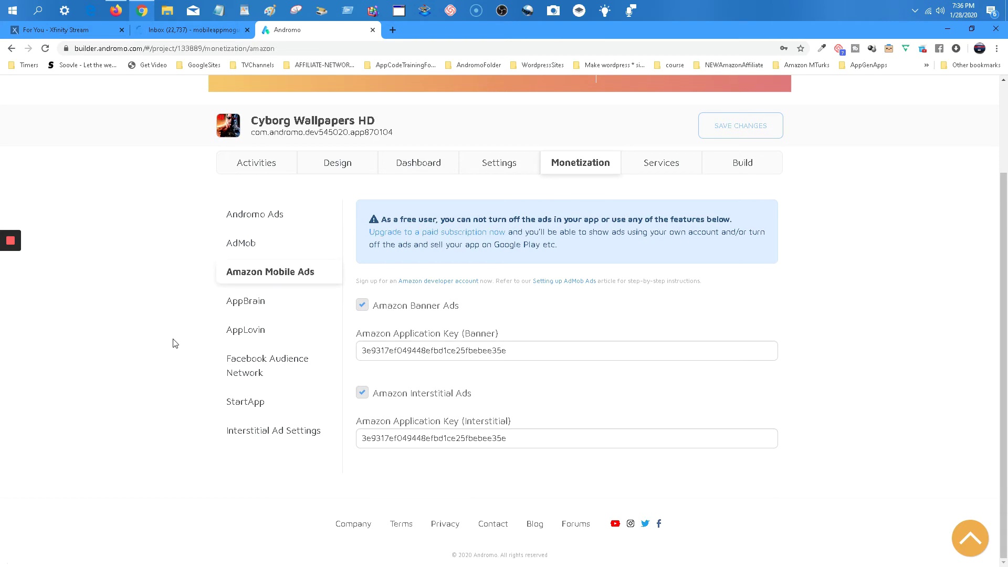
# Sign in to the Amazon Developer Console in Firefox and go to the developer dashboard
pyautogui.click(118, 10)
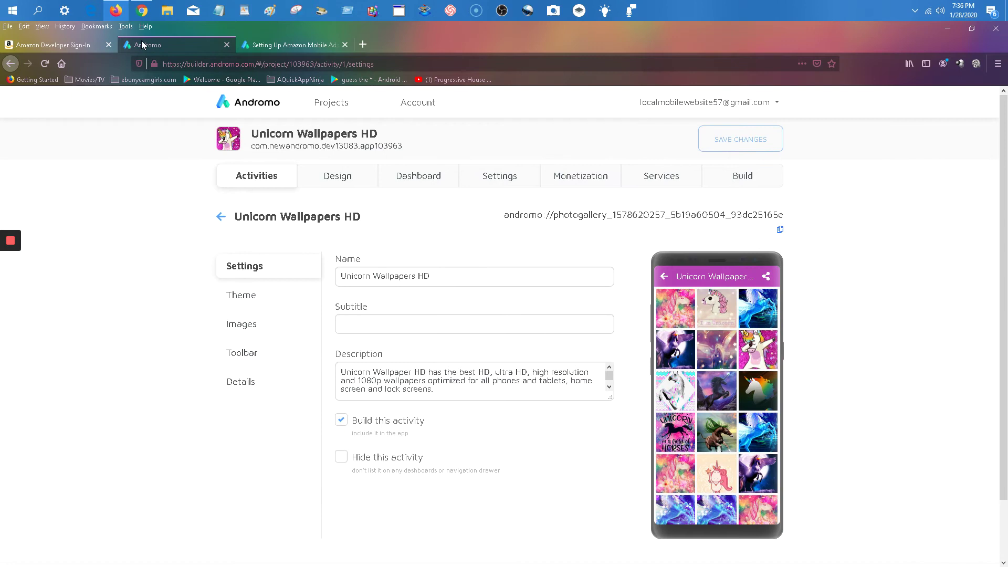
pyautogui.click(75, 45)
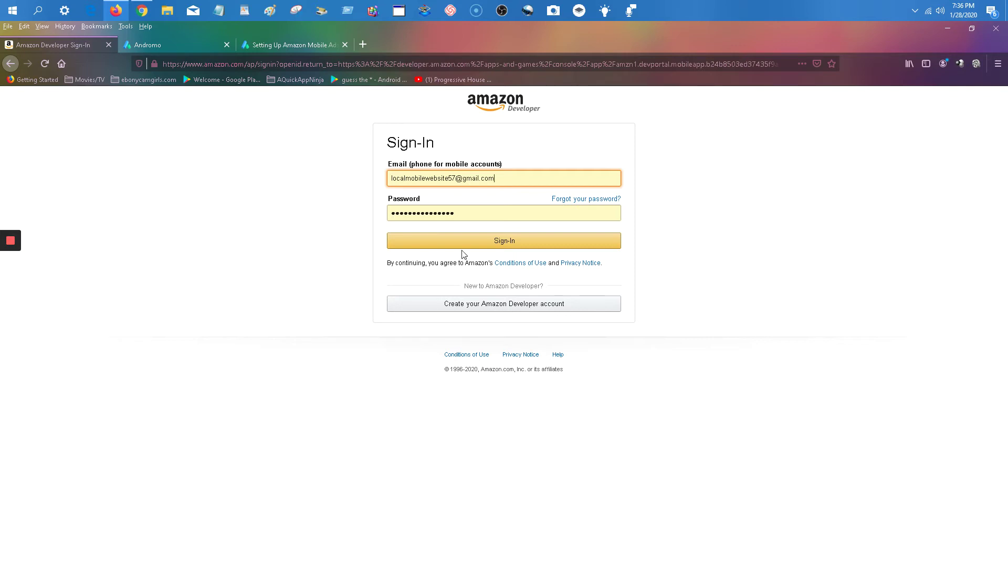
pyautogui.click(501, 248)
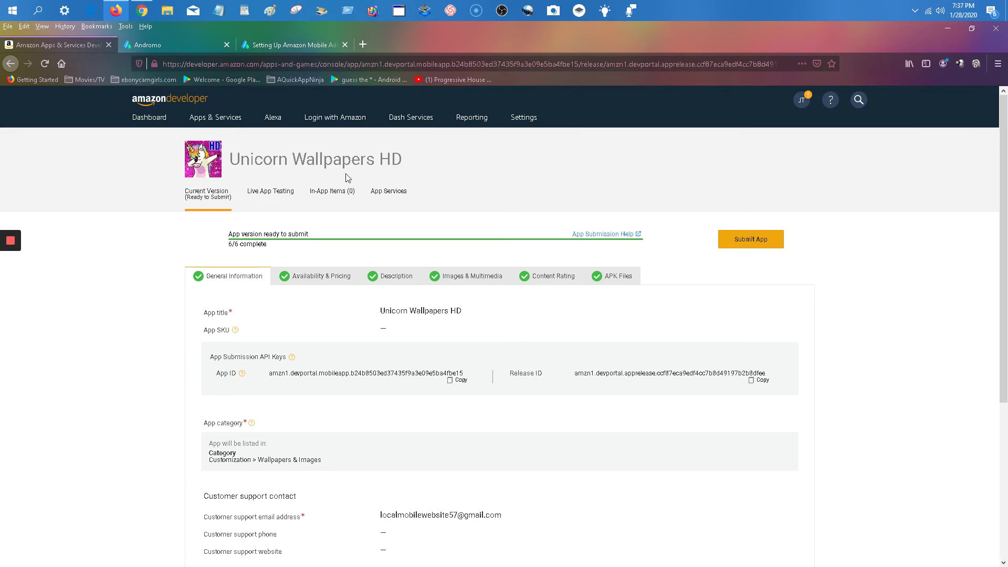
pyautogui.scroll(-3, 438, 200)
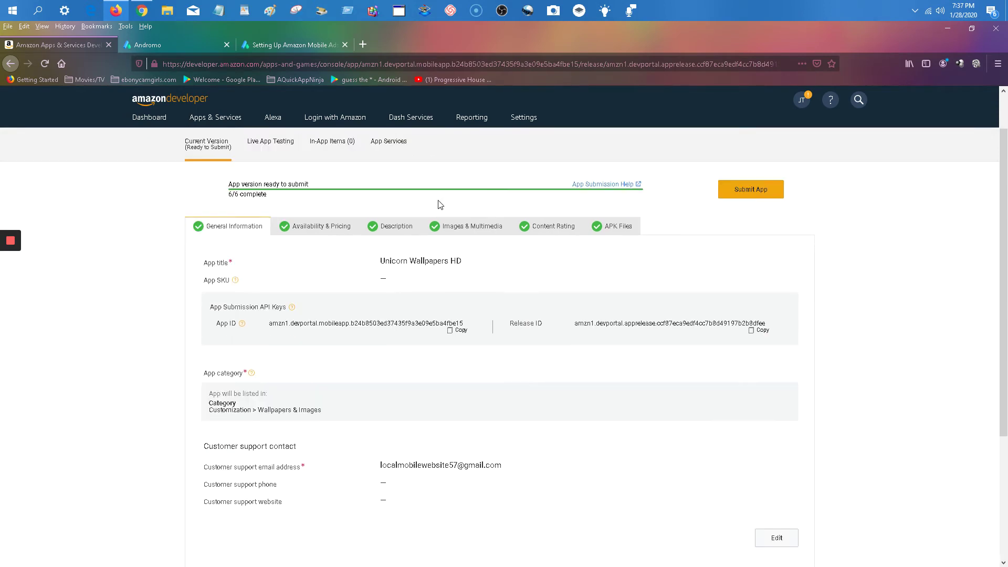
pyautogui.scroll(3, 440, 205)
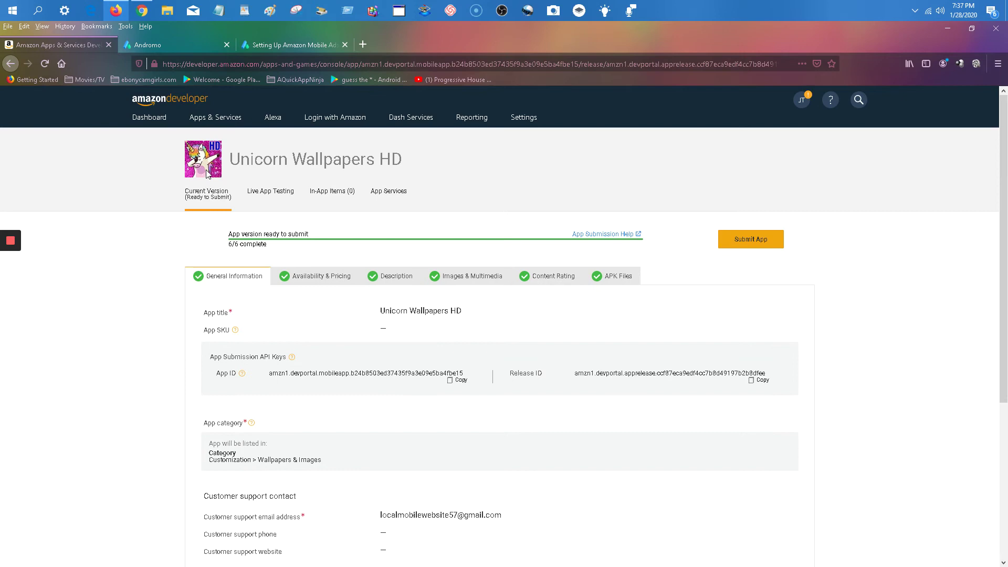
pyautogui.click(149, 117)
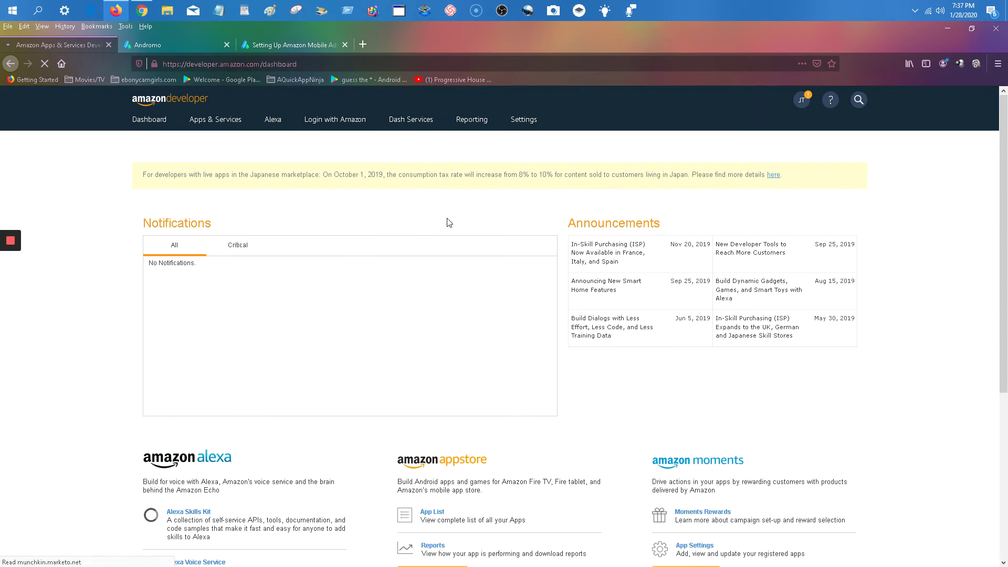
# Open Unicorn Wallpapers HD from the My Apps list
pyautogui.scroll(-3, 448, 222)
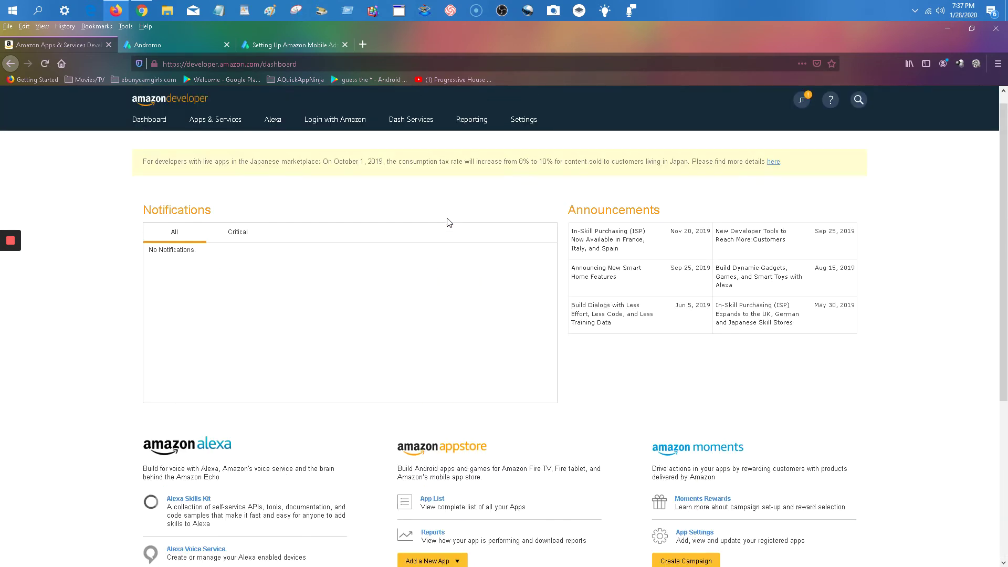
pyautogui.moveTo(211, 122)
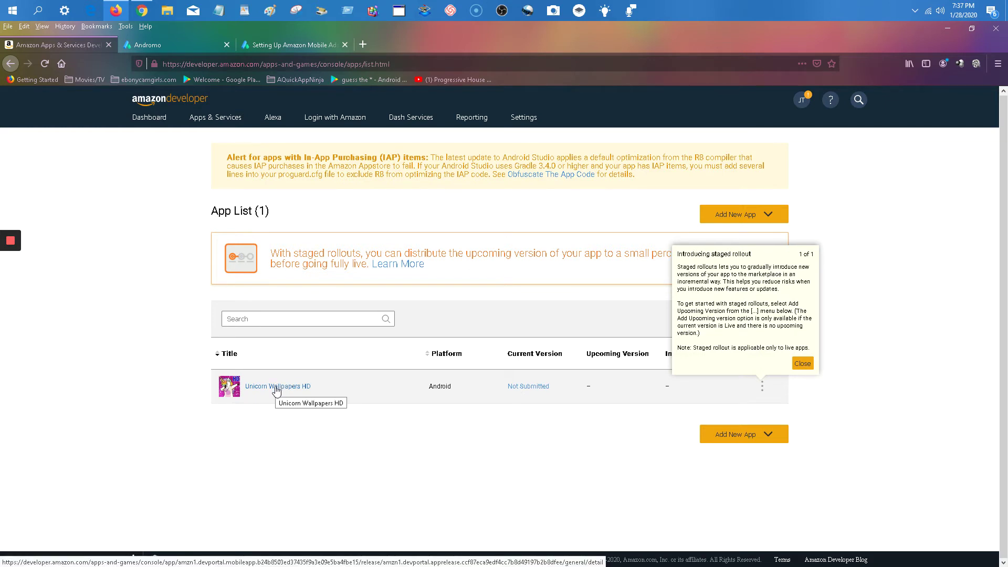
pyautogui.click(277, 389)
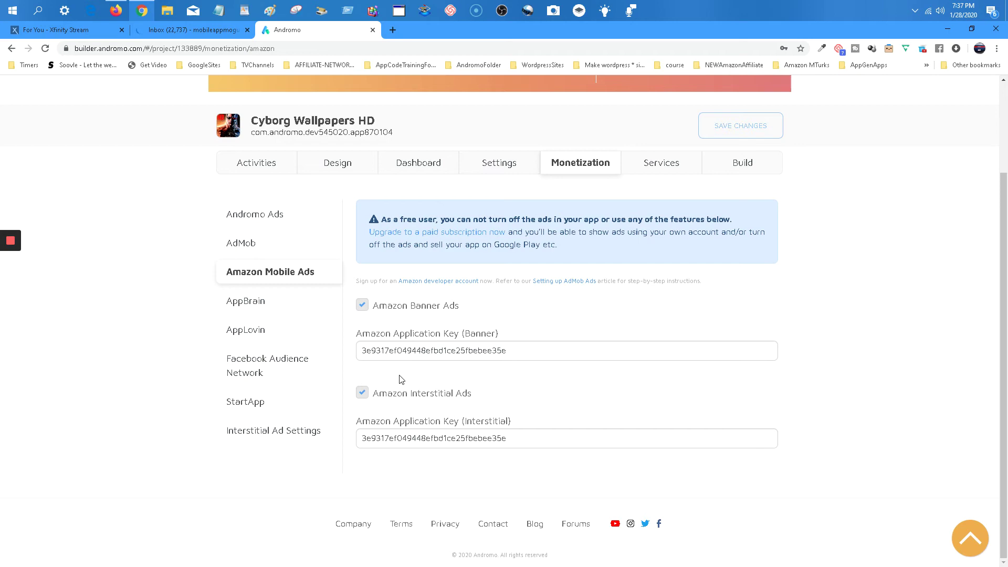
# Review the Unicorn Wallpapers HD app page in Firefox and open its App Services
pyautogui.click(116, 11)
pyautogui.scroll(-4, 190, 348)
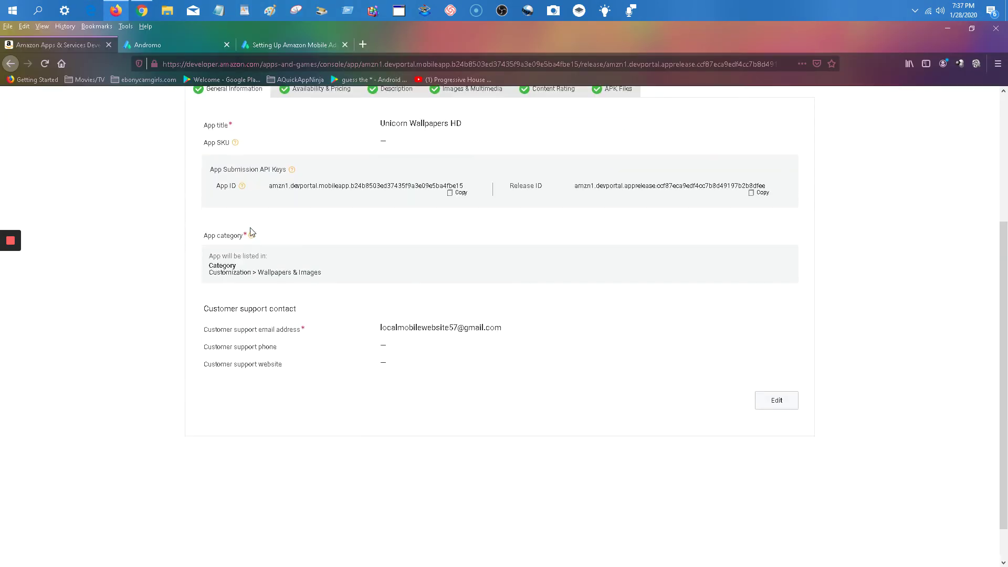
pyautogui.scroll(2, 265, 204)
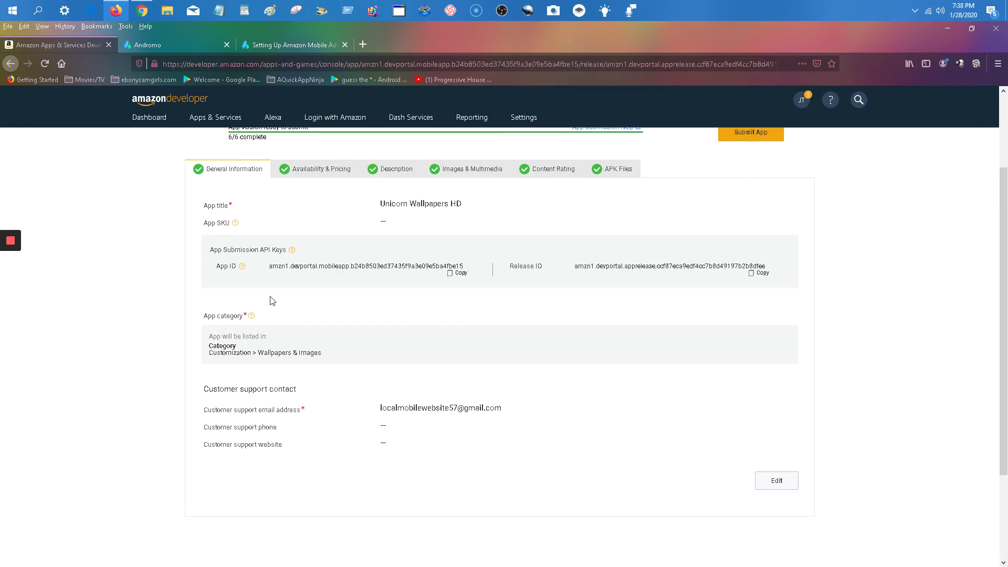
pyautogui.scroll(-3, 235, 310)
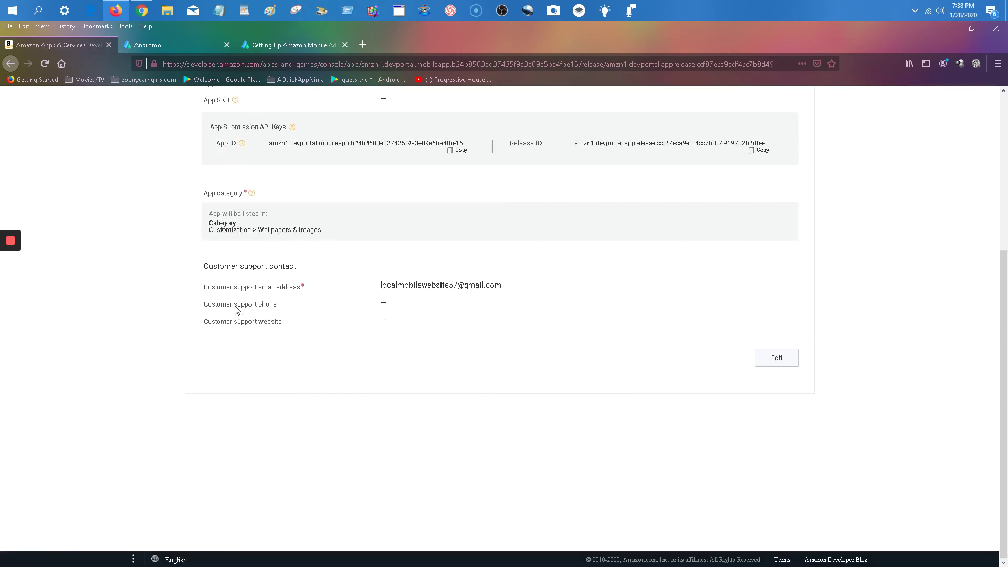
pyautogui.scroll(5, 235, 309)
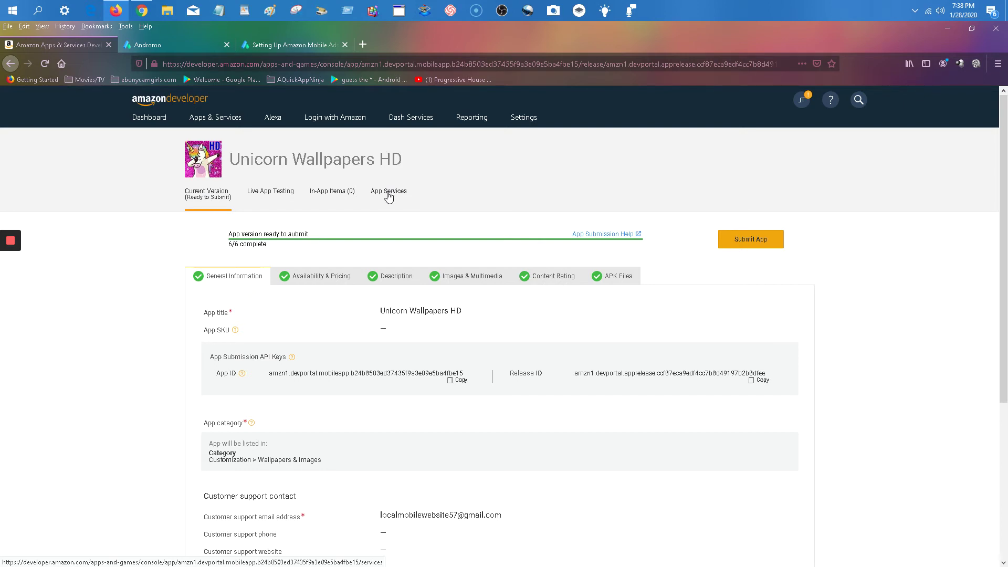
pyautogui.click(388, 193)
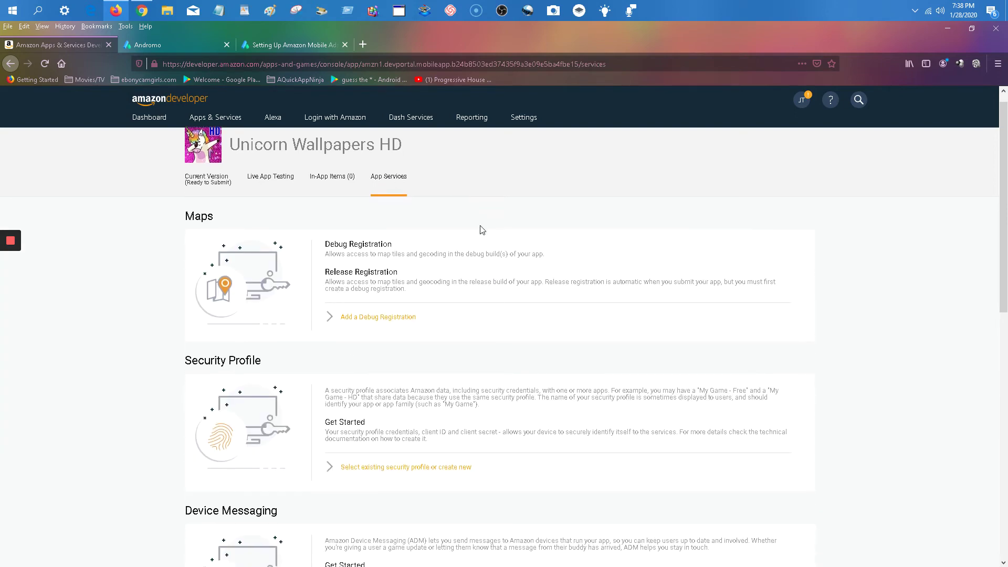
# Copy the Unicorn Wallpapers HD application key from the Mobile Ads page
pyautogui.scroll(-5, 482, 230)
pyautogui.scroll(-5, 482, 230)
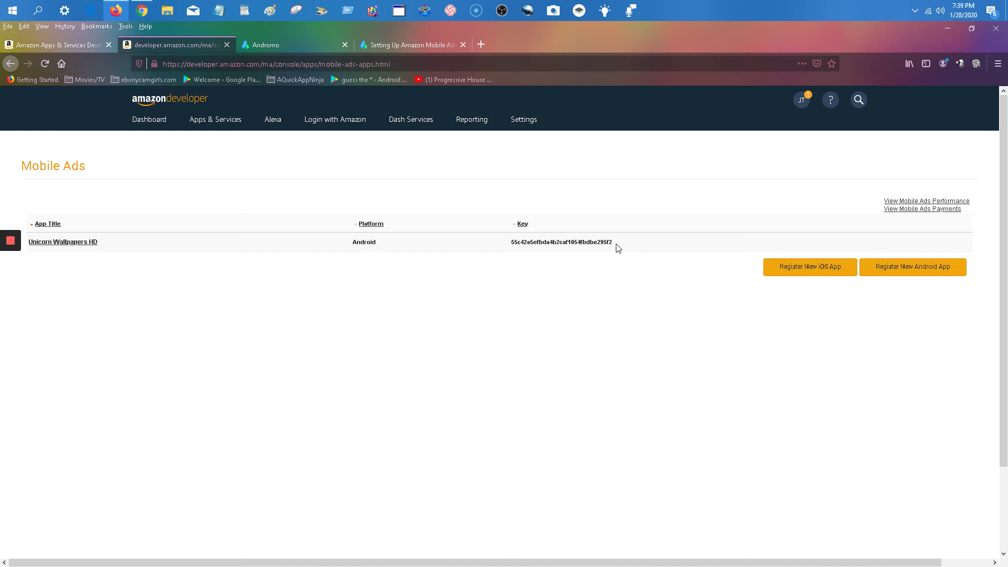
pyautogui.moveTo(619, 248); pyautogui.dragTo(512, 242)
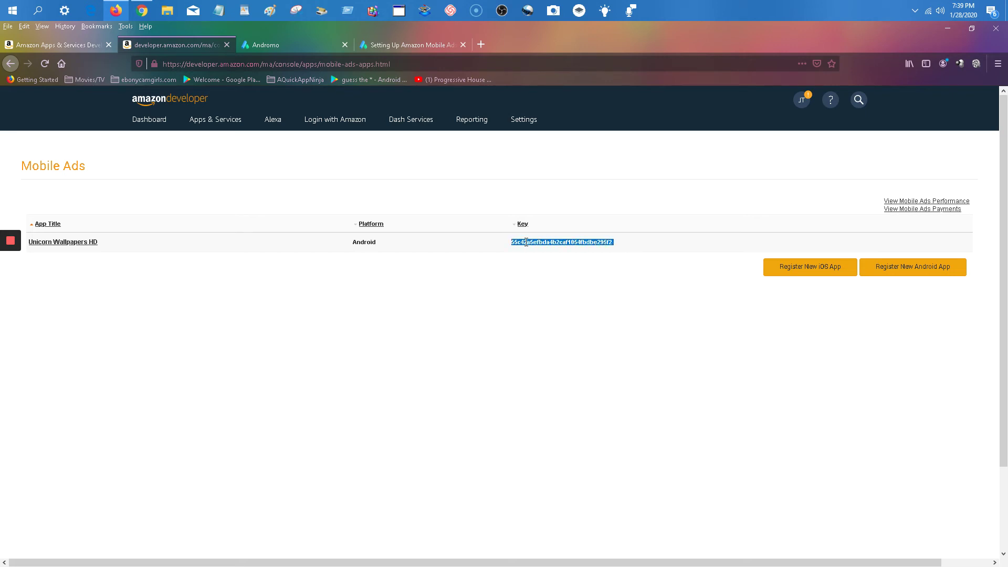
pyautogui.rightClick(526, 242)
pyautogui.click(551, 247)
pyautogui.click(629, 169)
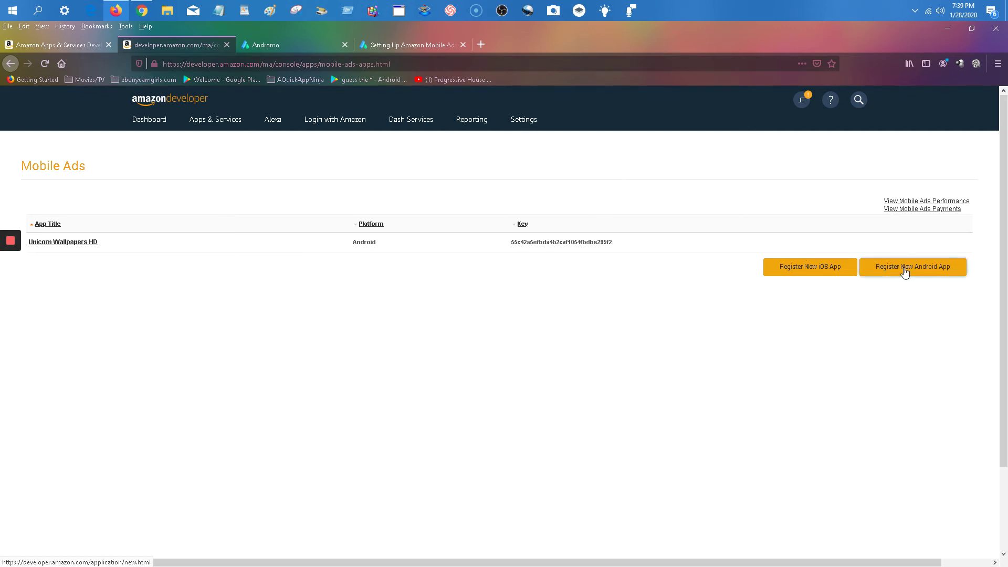
# Open the Amazon Mobile Ads settings under the project's Monetization tab in Andromo
pyautogui.click(286, 46)
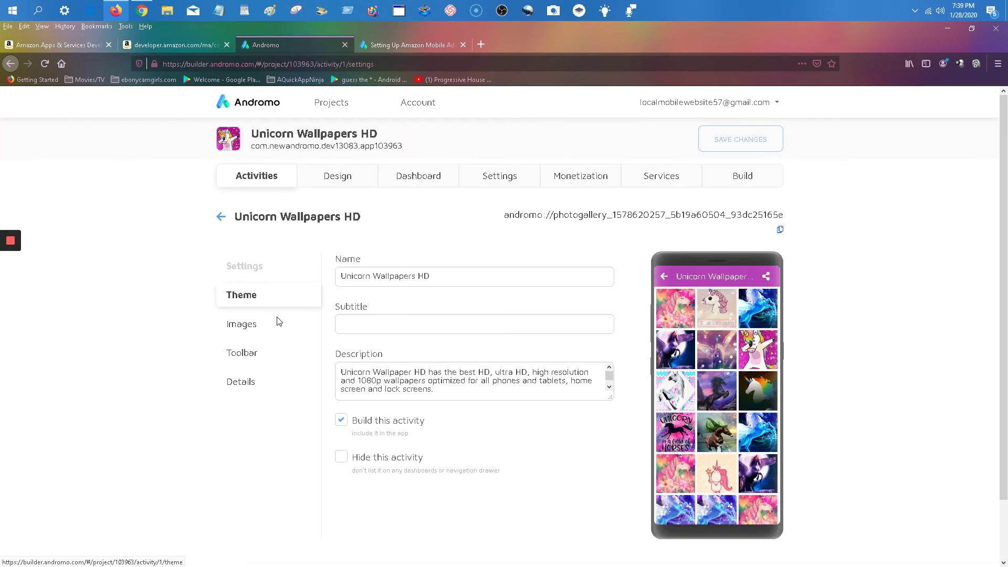
pyautogui.click(588, 188)
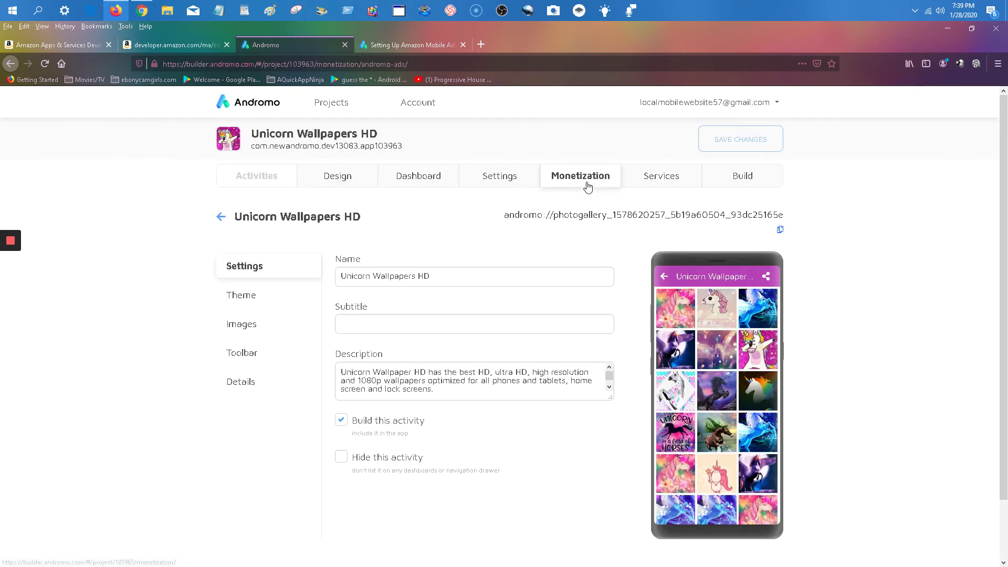
pyautogui.click(274, 283)
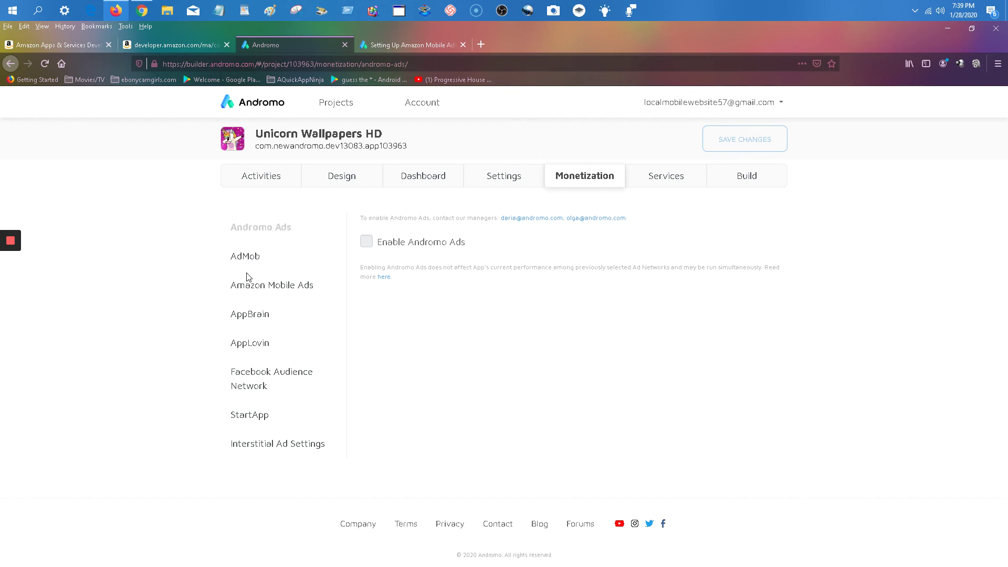
pyautogui.click(242, 290)
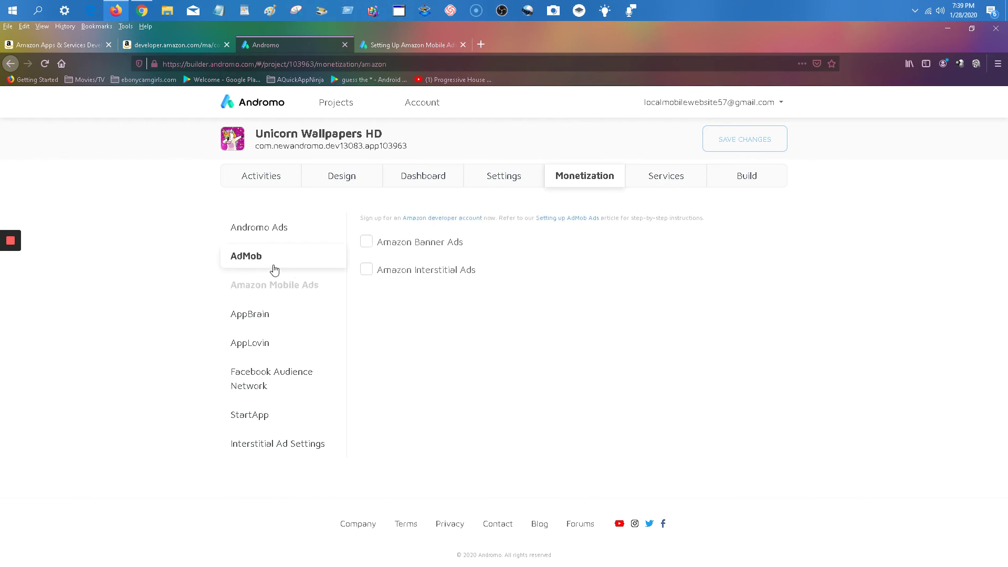
pyautogui.click(260, 257)
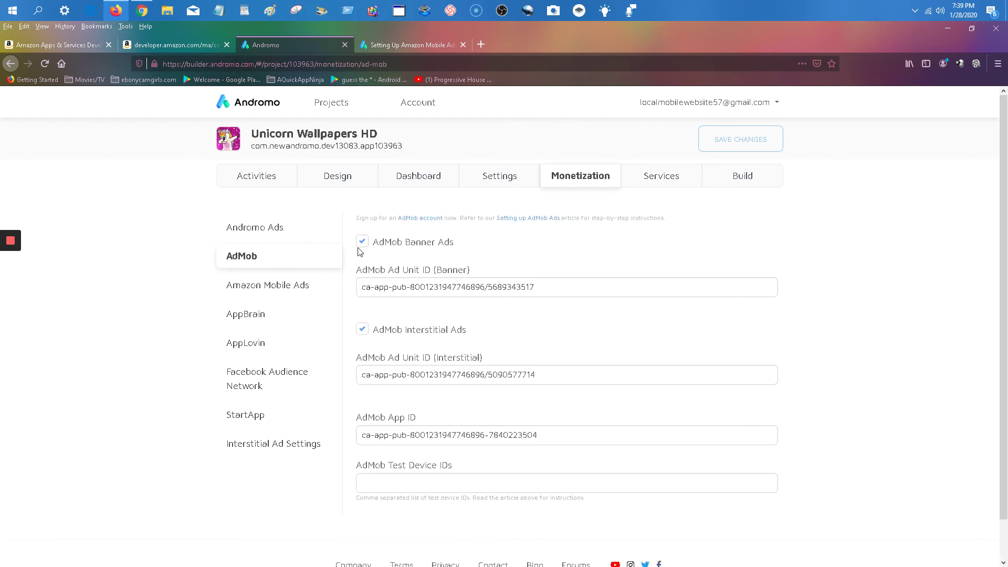
pyautogui.click(265, 290)
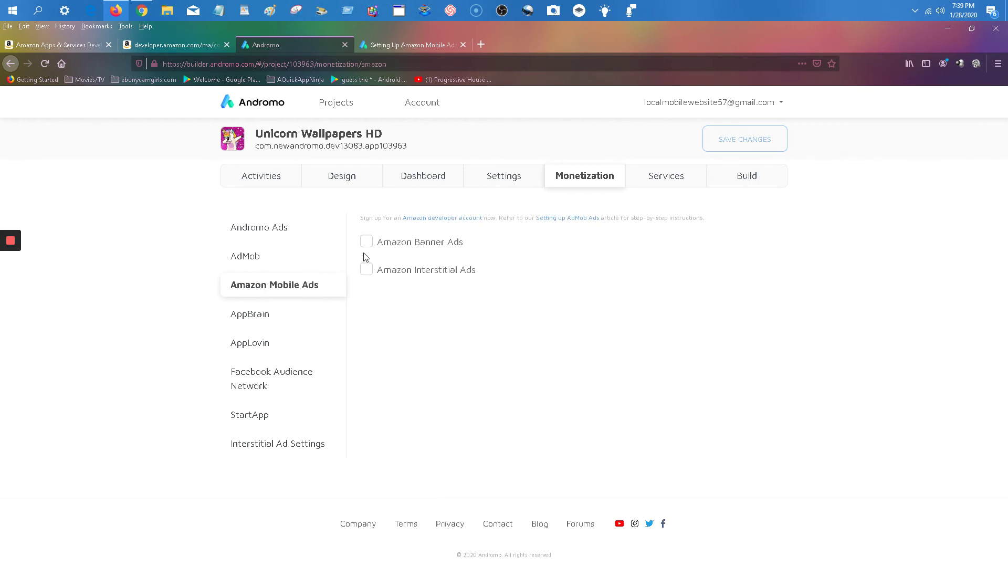
# Enable Amazon Banner and Interstitial Ads, pasting the Amazon app key into each key field
pyautogui.click(367, 244)
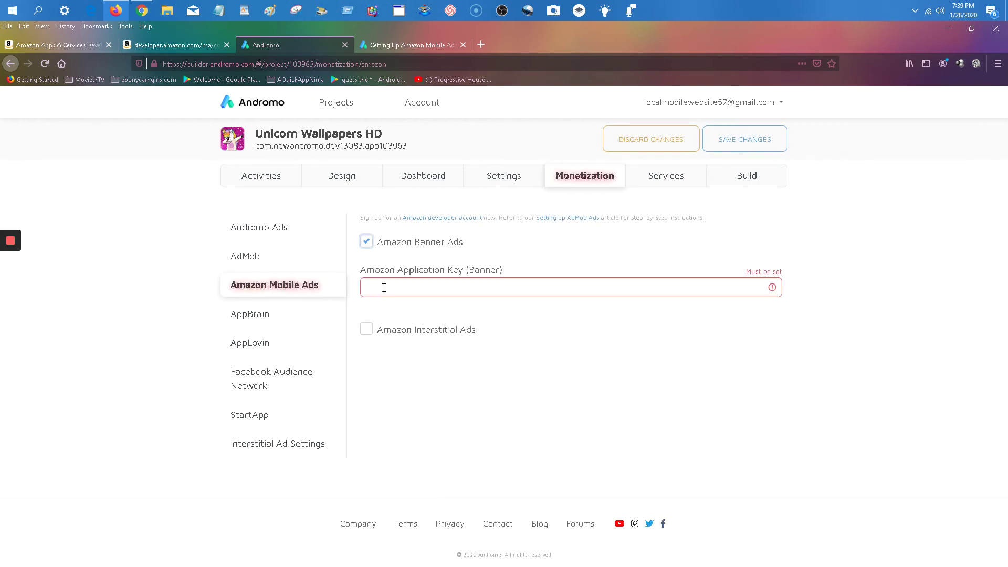
pyautogui.click(384, 288)
pyautogui.rightClick(384, 288)
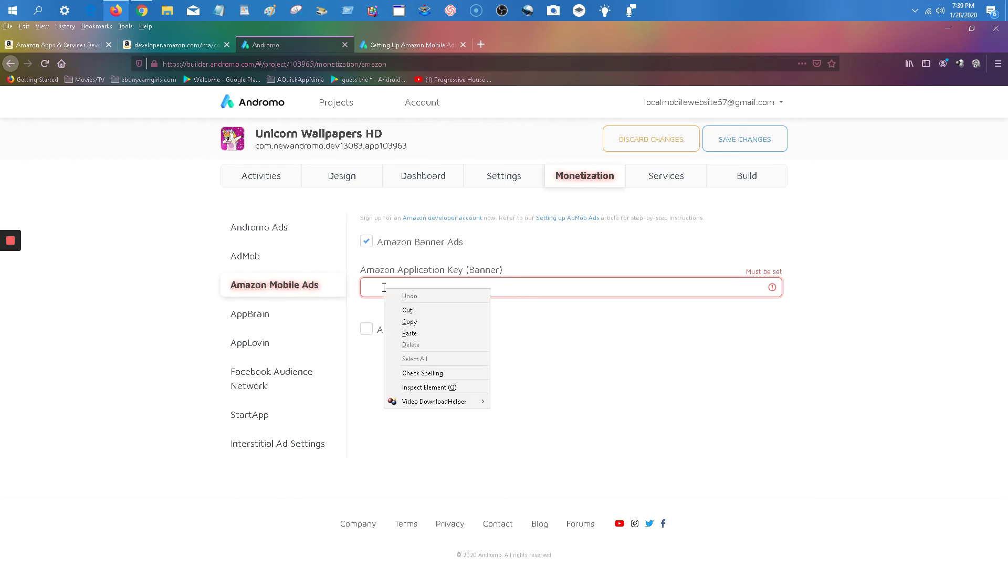
pyautogui.click(409, 333)
pyautogui.click(367, 331)
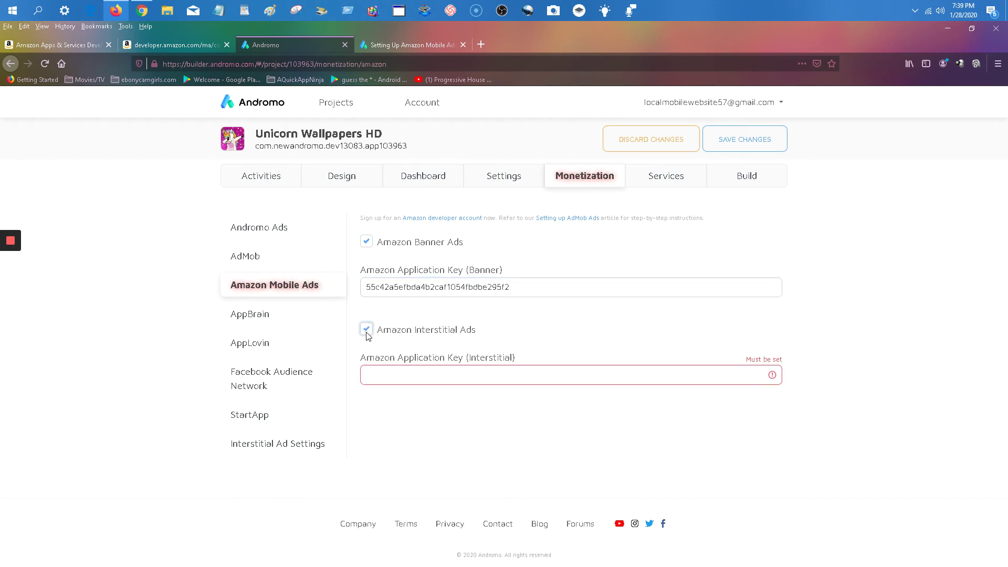
pyautogui.click(402, 376)
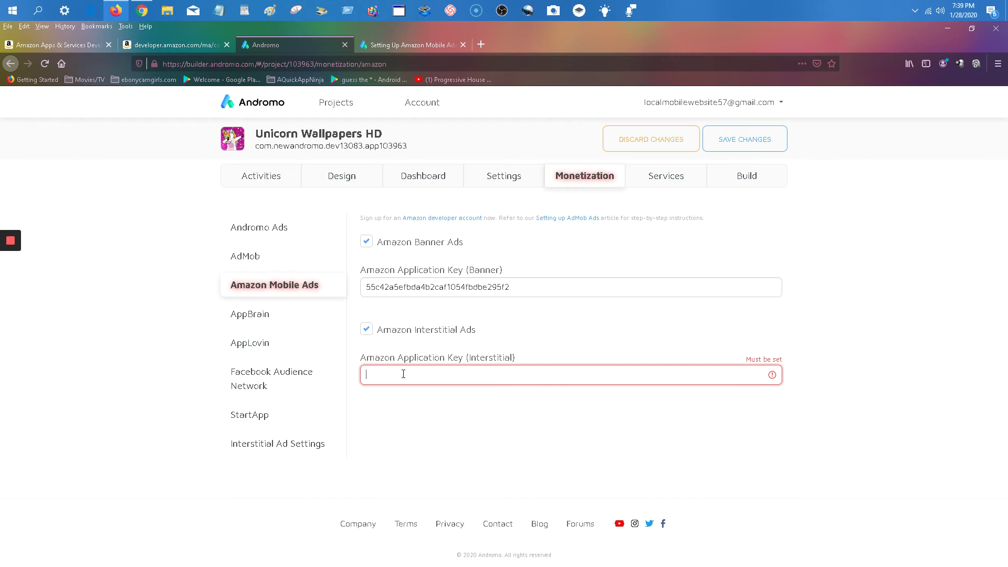
pyautogui.rightClick(404, 374)
pyautogui.click(427, 419)
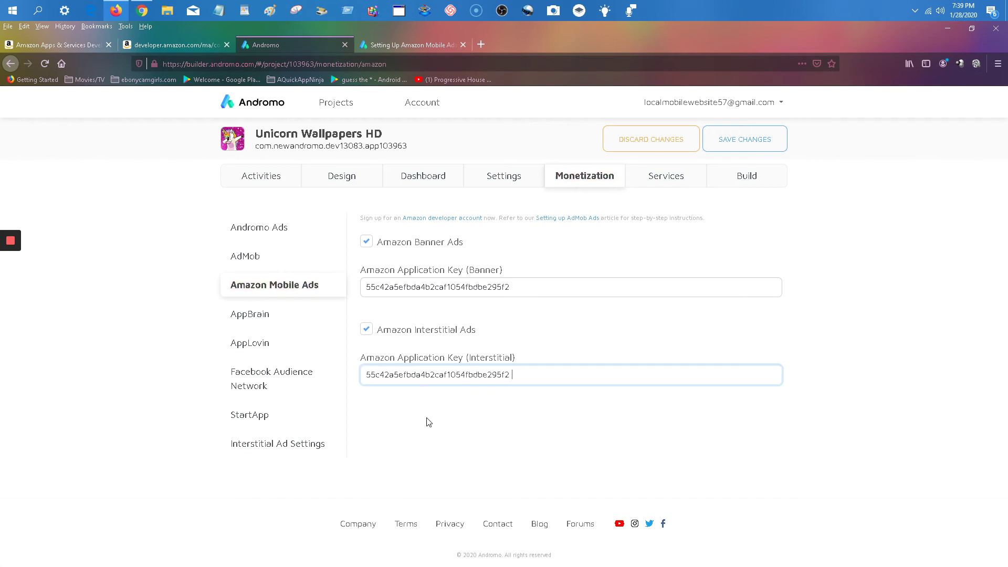
# Save the monetization changes
pyautogui.click(901, 238)
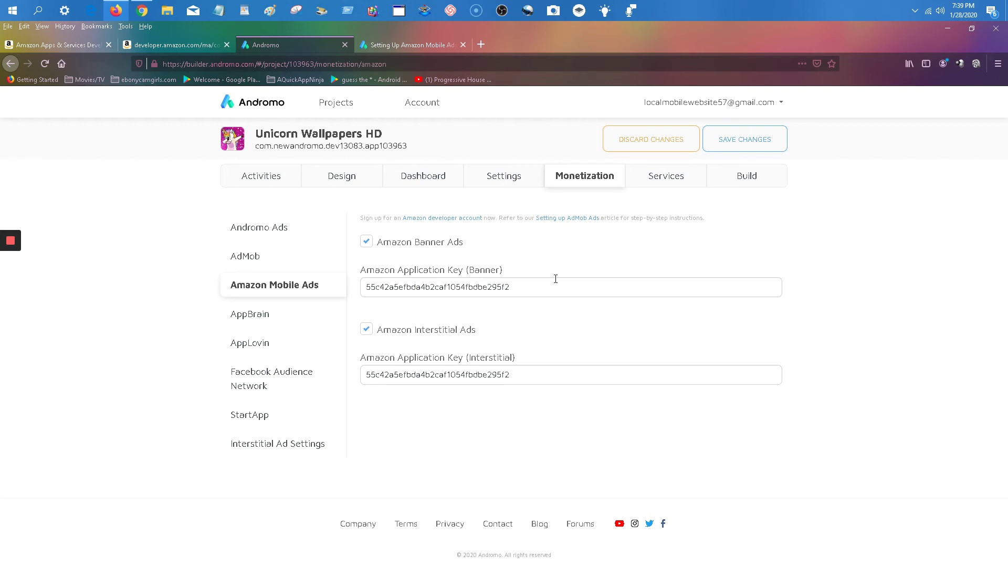
pyautogui.click(717, 171)
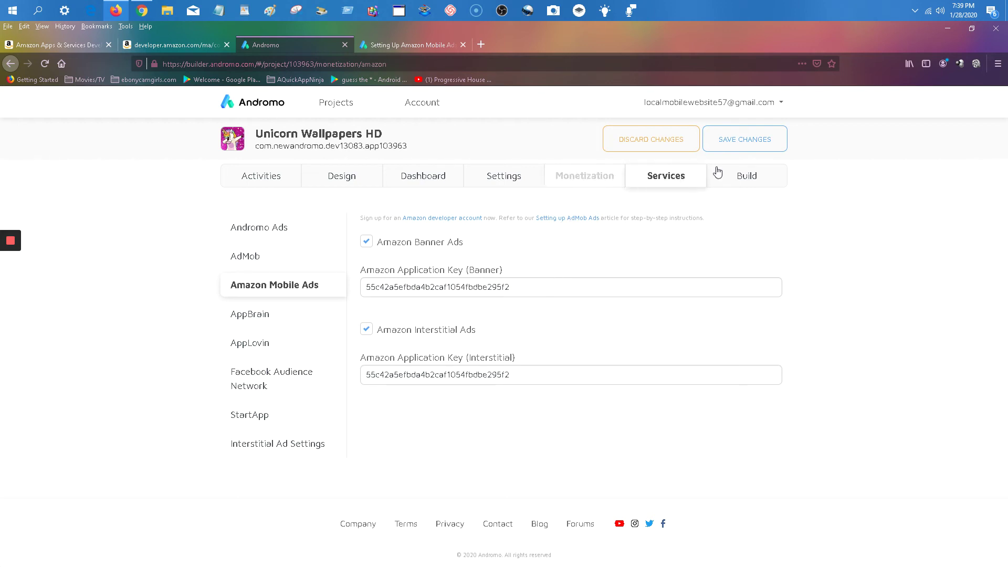
pyautogui.click(756, 145)
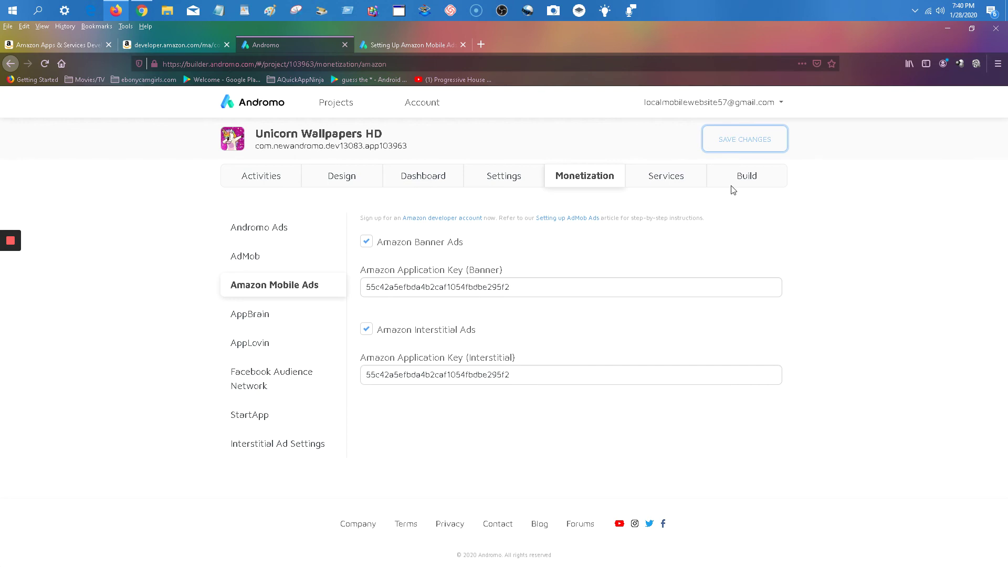
pyautogui.click(540, 179)
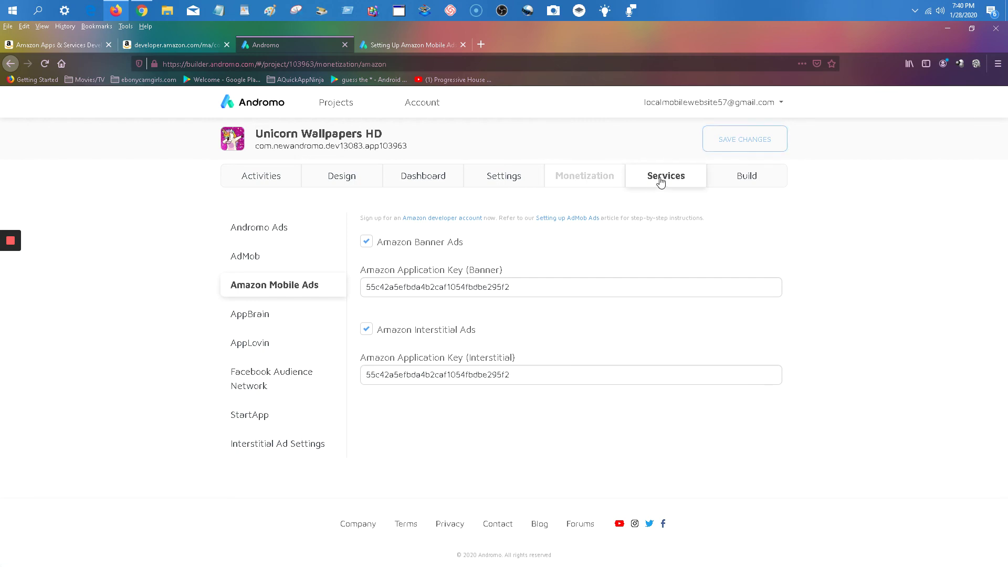
# Open the Unicorn Wallpapers HD Build page, last built 2 days ago at 7.80 MB
pyautogui.click(741, 178)
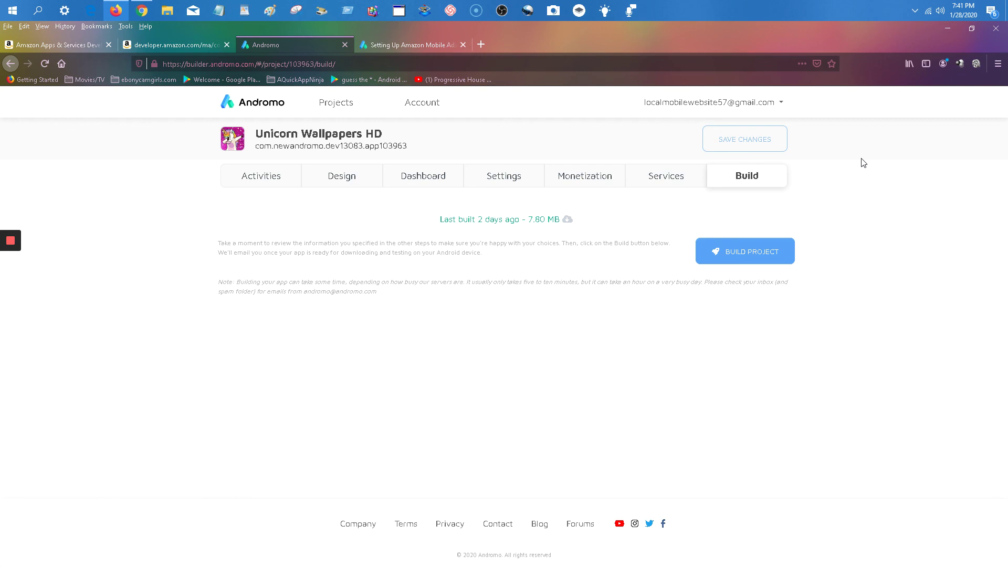
# Start a new build of Unicorn Wallpapers HD with the updated Amazon ad settings
pyautogui.click(746, 258)
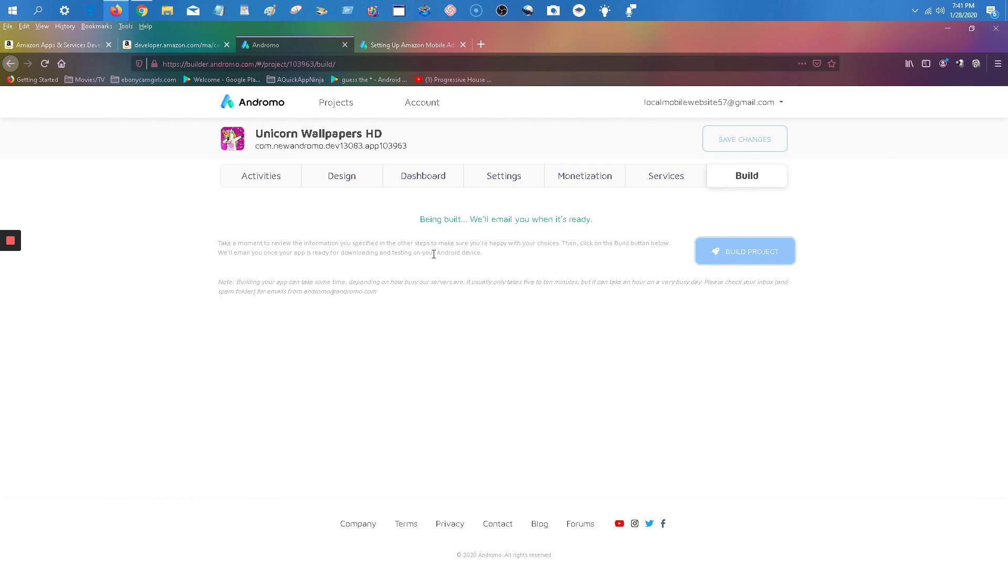
pyautogui.moveTo(2, 286)
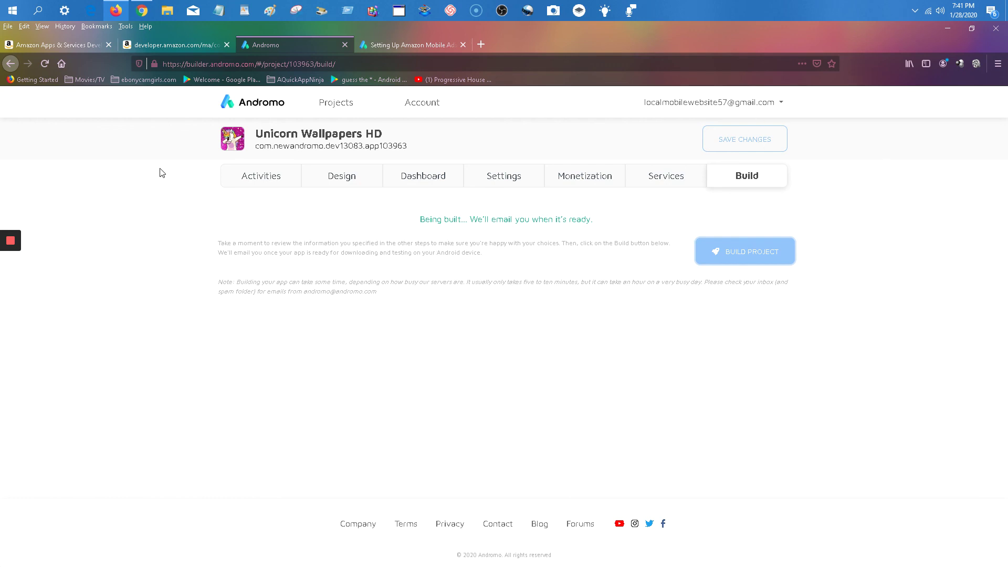